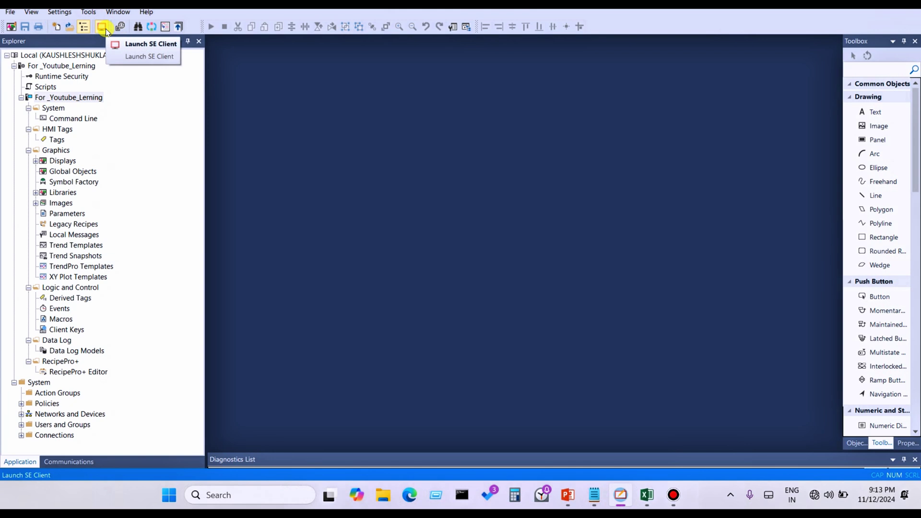
- Launch the SE Client wizard and start a new client configuration file named Learning
{"action": "left_click", "coordinate": [106, 29]}
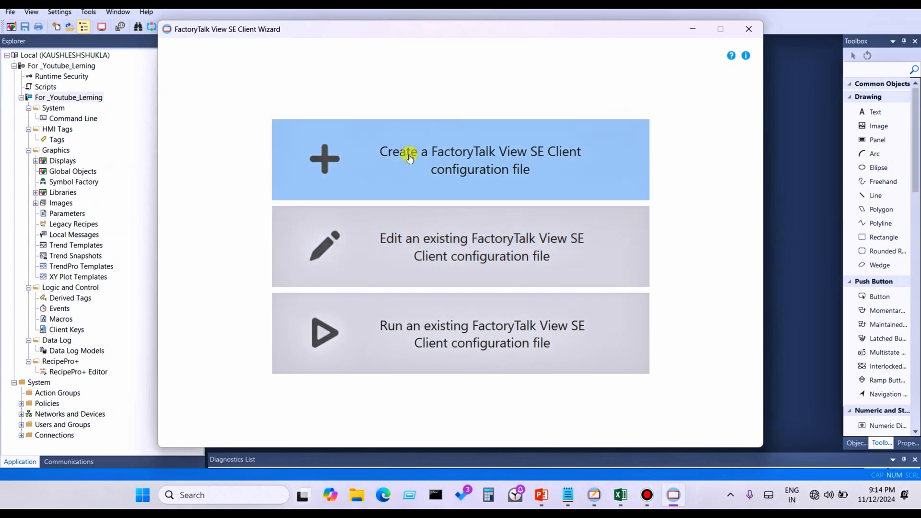
{"action": "left_click", "coordinate": [518, 166]}
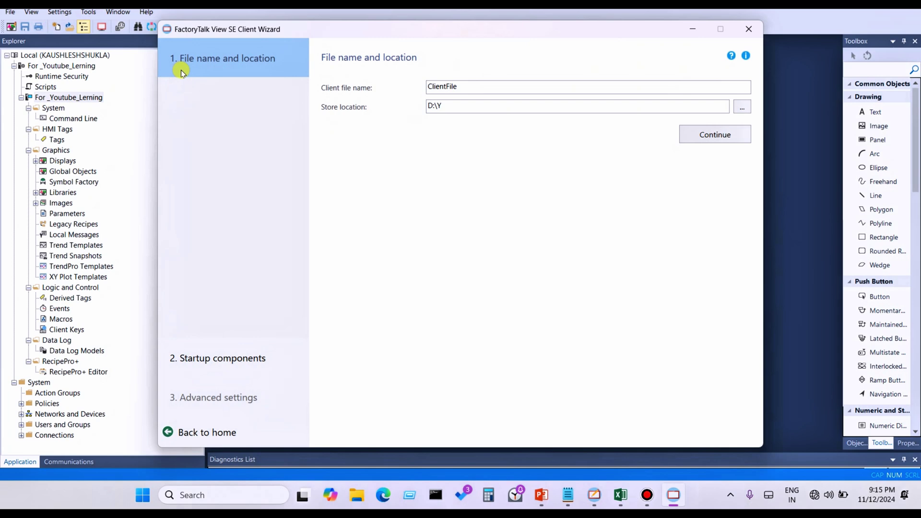
{"action": "left_click", "coordinate": [466, 85]}
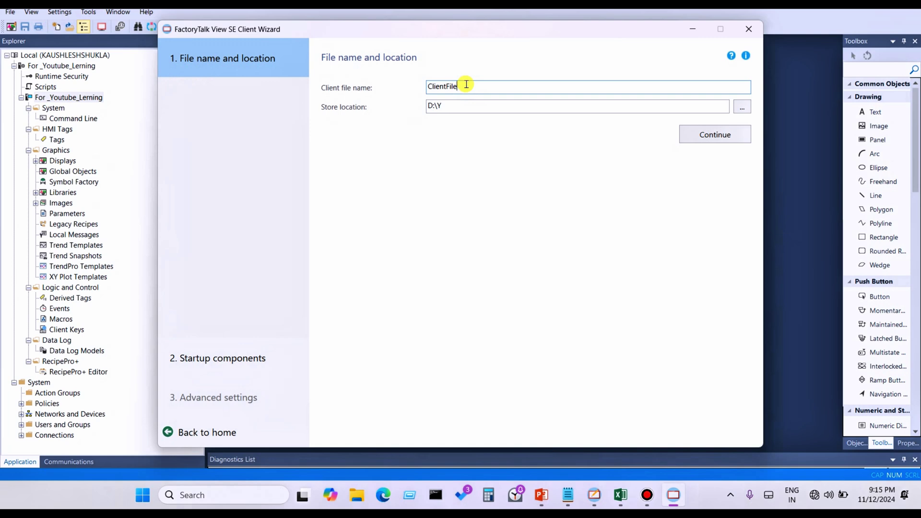
{"action": "key", "text": "BackSpace"}
{"action": "key", "text": "BackSpace"}
{"action": "key", "text": "BackSpace"}
{"action": "key", "text": "BackSpace"}
{"action": "key", "text": "BackSpace"}
{"action": "key", "text": "BackSpace"}
{"action": "key", "text": "BackSpace"}
{"action": "key", "text": "BackSpace"}
{"action": "key", "text": "BackSpace"}
{"action": "key", "text": "BackSpace"}
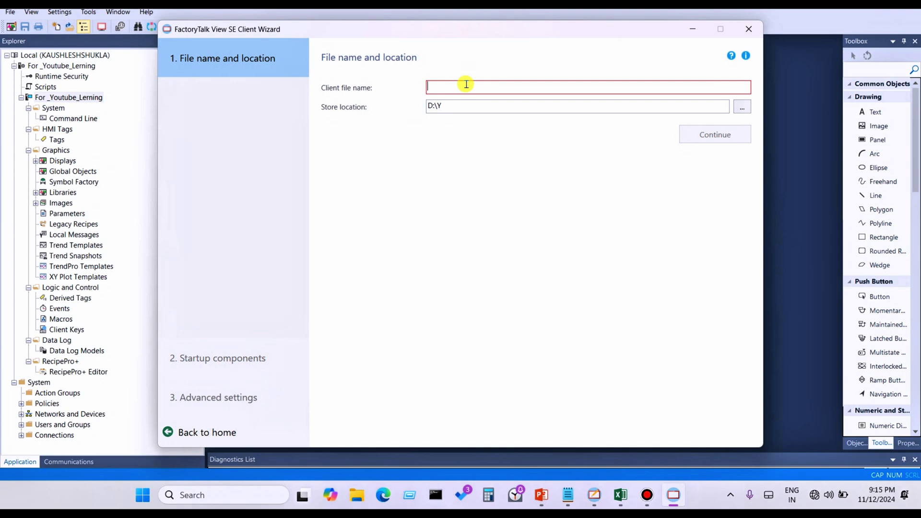
{"action": "type", "text": "L"}
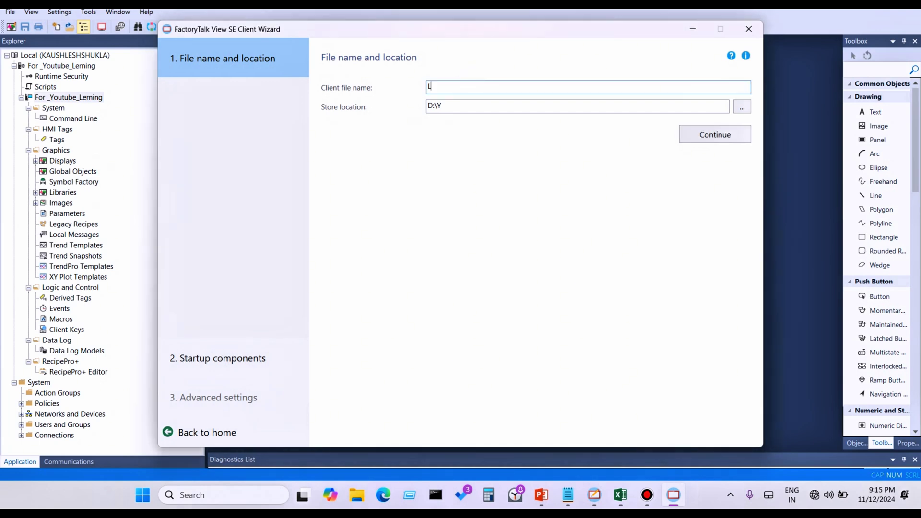
{"action": "type", "text": "earning"}
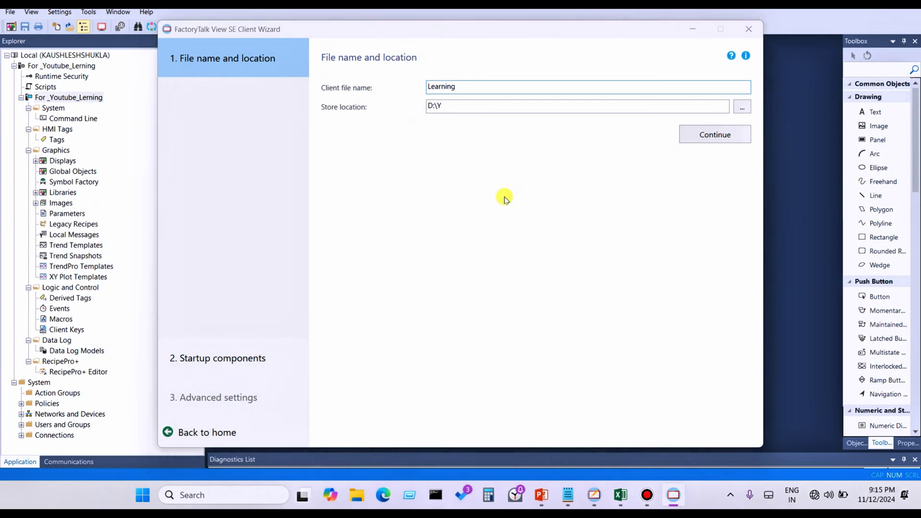
- Set the client file's store location to D:\Y\1.Youtube and continue to the startup components
{"action": "left_click", "coordinate": [459, 105]}
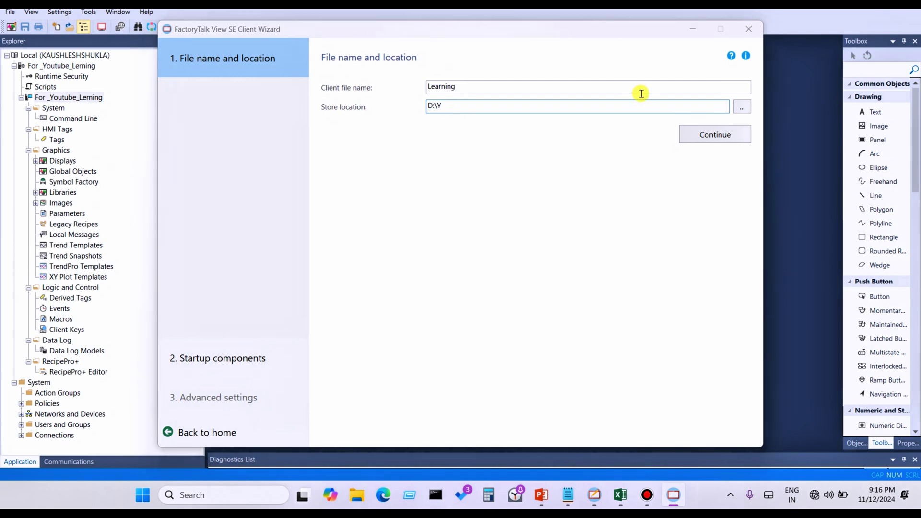
{"action": "left_click", "coordinate": [743, 110]}
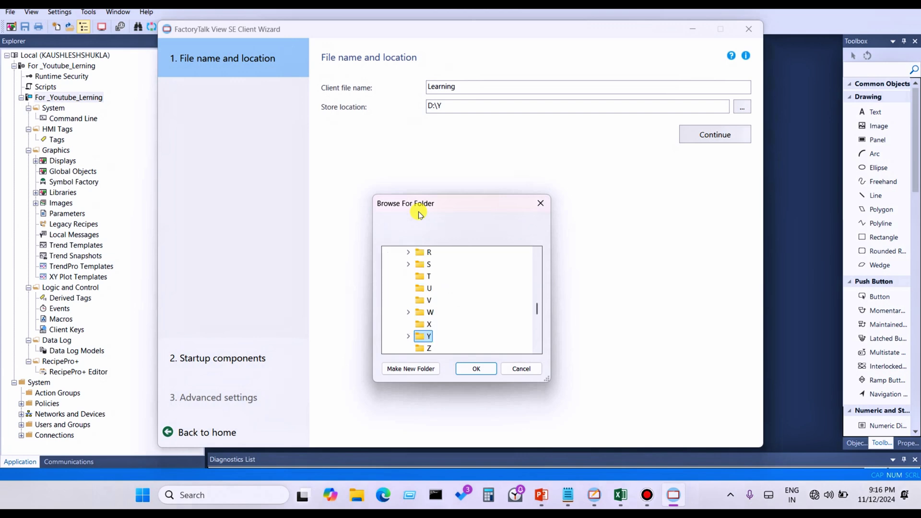
{"action": "double_click", "coordinate": [423, 336]}
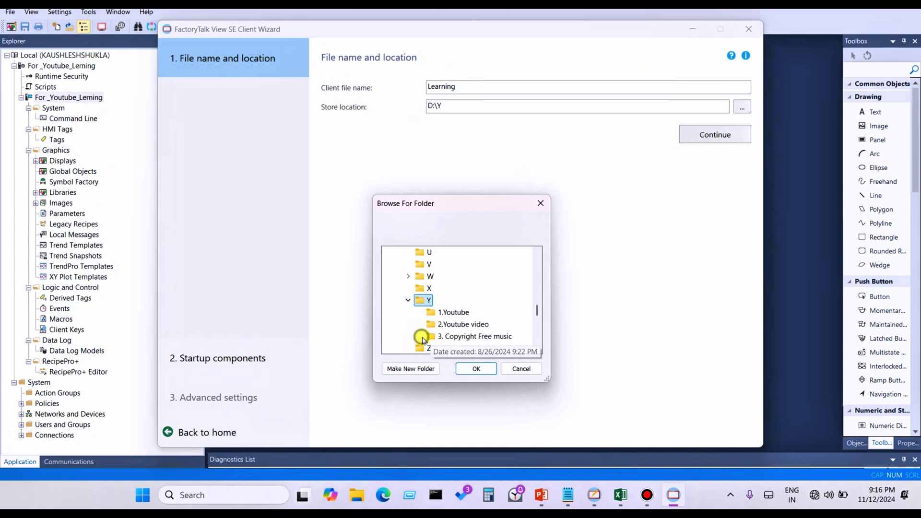
{"action": "left_click", "coordinate": [448, 312]}
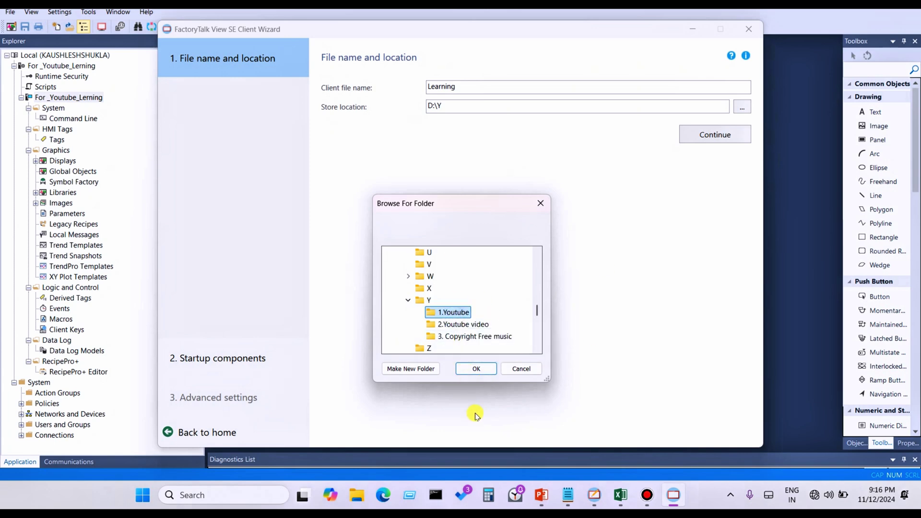
{"action": "left_click", "coordinate": [477, 369]}
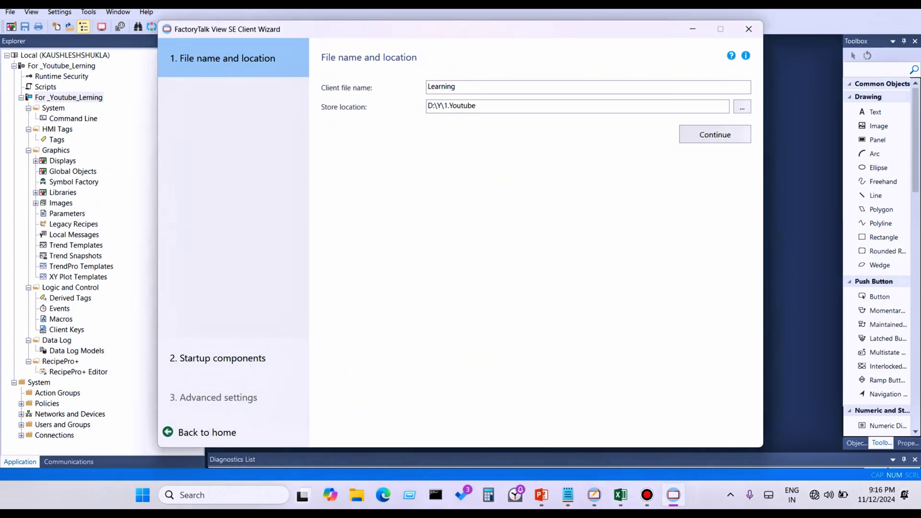
{"action": "left_click", "coordinate": [709, 136]}
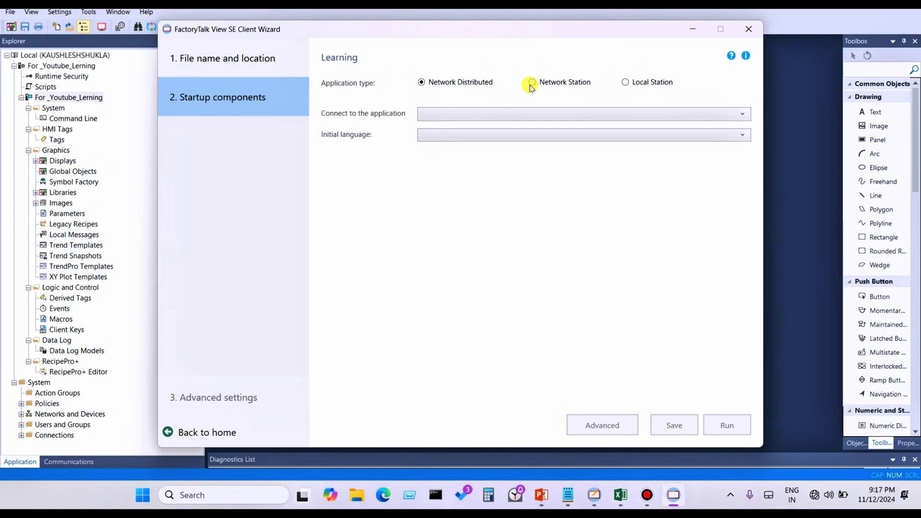
- Set the application type to Local Station and connect to the For _Youtube_Lerning application
{"action": "left_click", "coordinate": [636, 84]}
{"action": "left_click", "coordinate": [446, 115]}
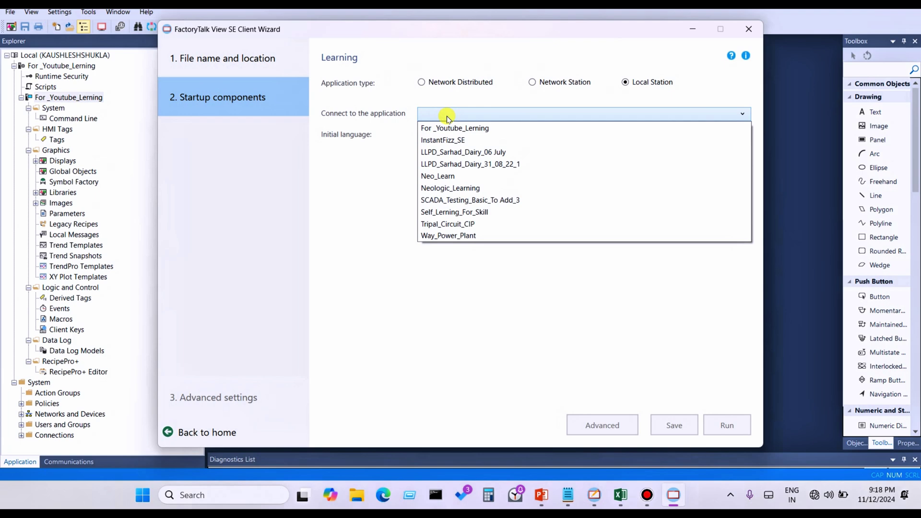
{"action": "left_click", "coordinate": [447, 115]}
{"action": "left_click", "coordinate": [450, 116]}
{"action": "left_click", "coordinate": [452, 118]}
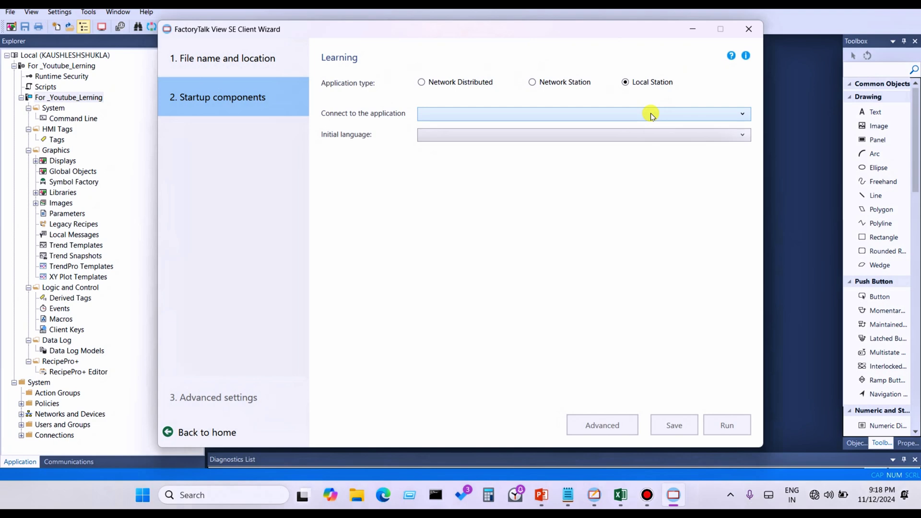
{"action": "left_click", "coordinate": [743, 115]}
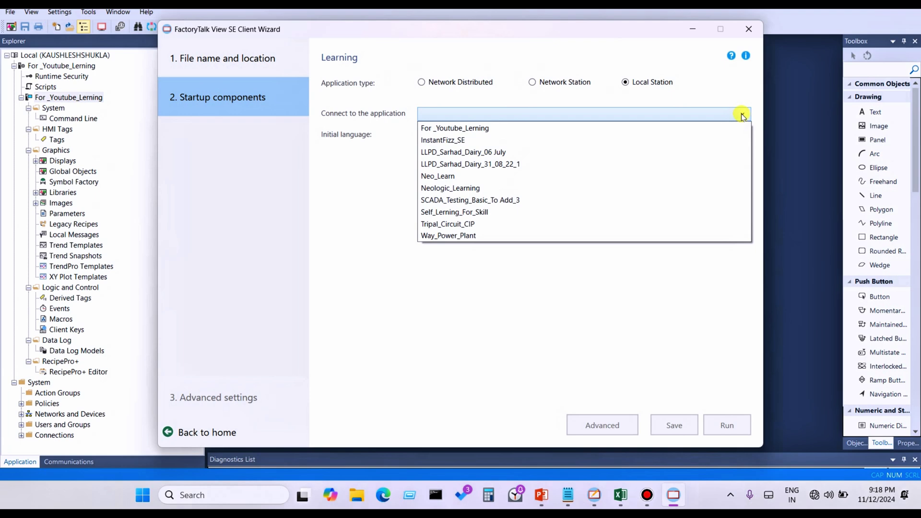
{"action": "left_click", "coordinate": [460, 129]}
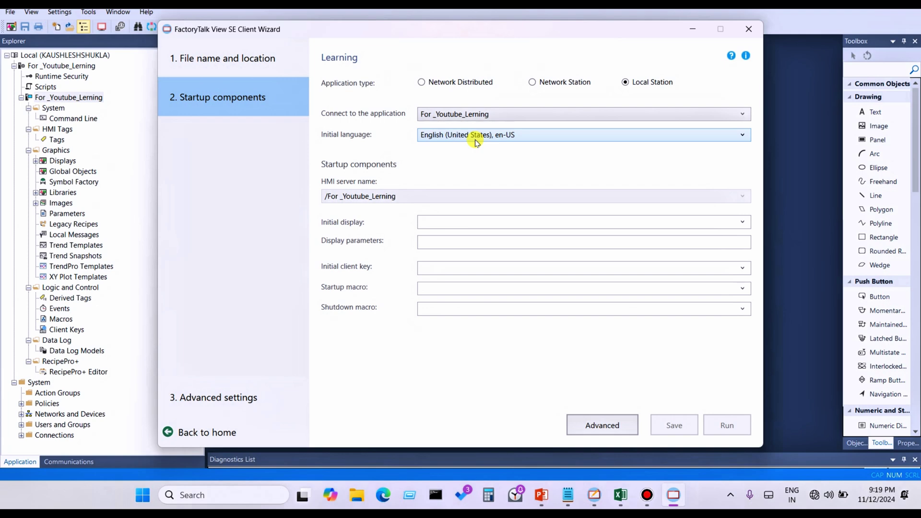
- Choose Animation_1 as the initial display and proceed to the advanced settings
{"action": "left_click", "coordinate": [518, 135]}
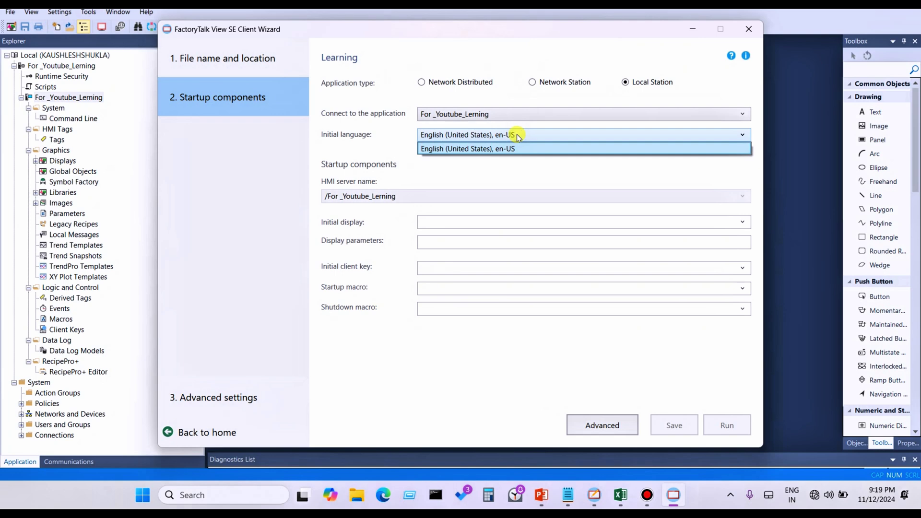
{"action": "left_click", "coordinate": [517, 135]}
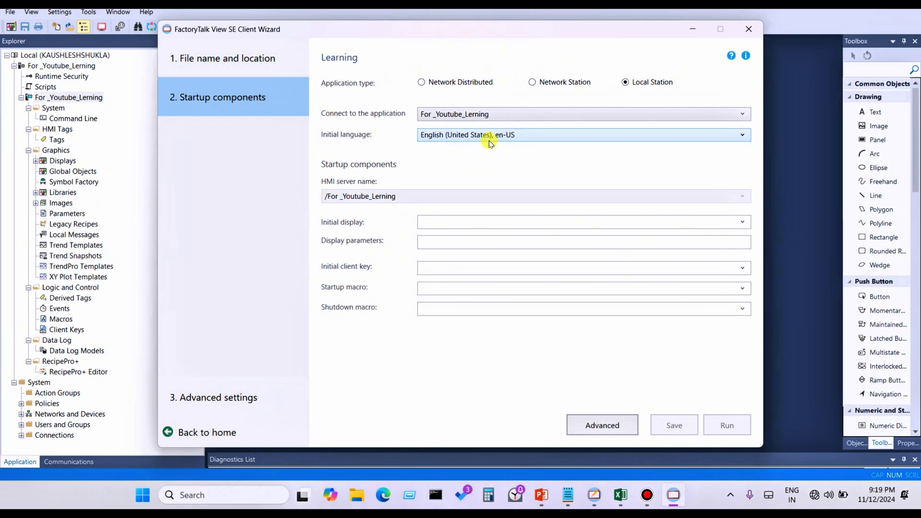
{"action": "left_click", "coordinate": [741, 224]}
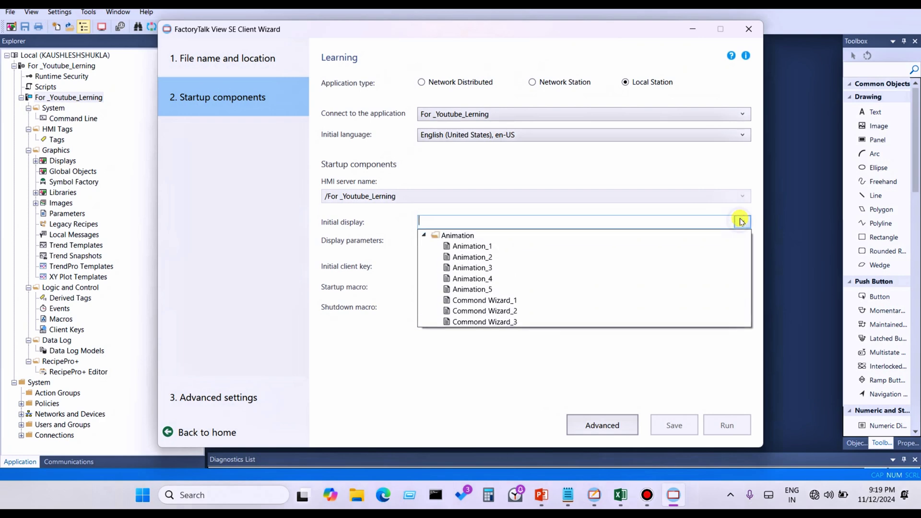
{"action": "left_click", "coordinate": [502, 253]}
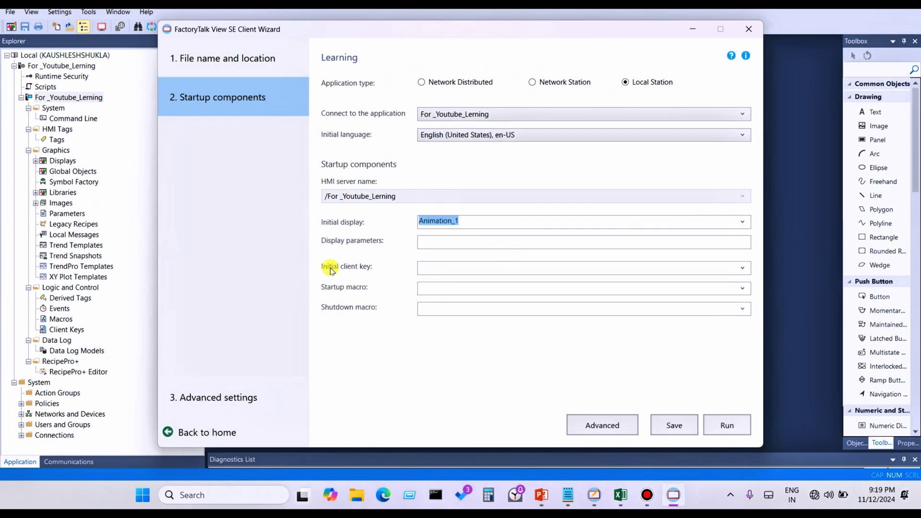
{"action": "left_click", "coordinate": [724, 239]}
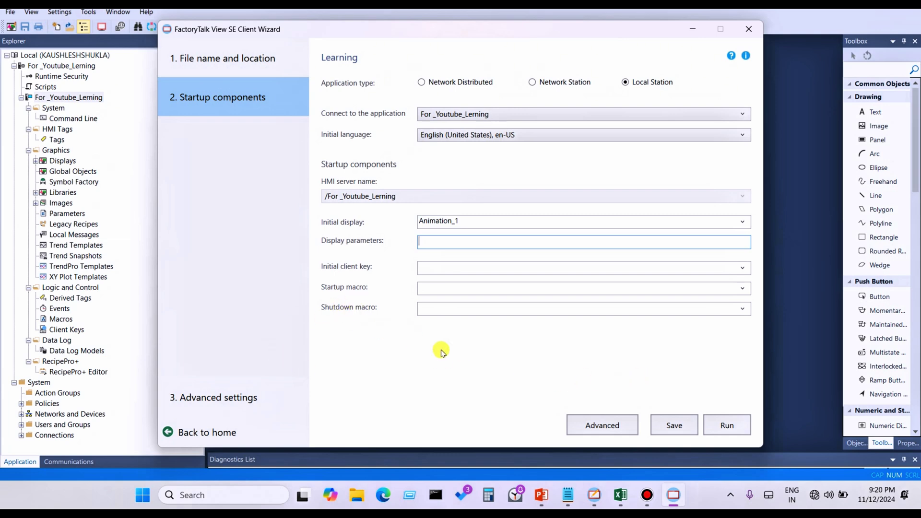
{"action": "left_click", "coordinate": [593, 432]}
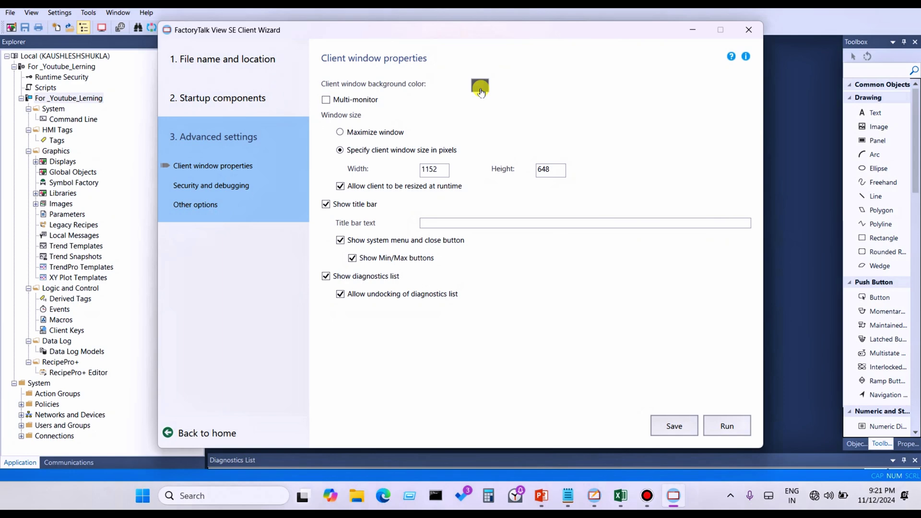
{"action": "left_click", "coordinate": [480, 88]}
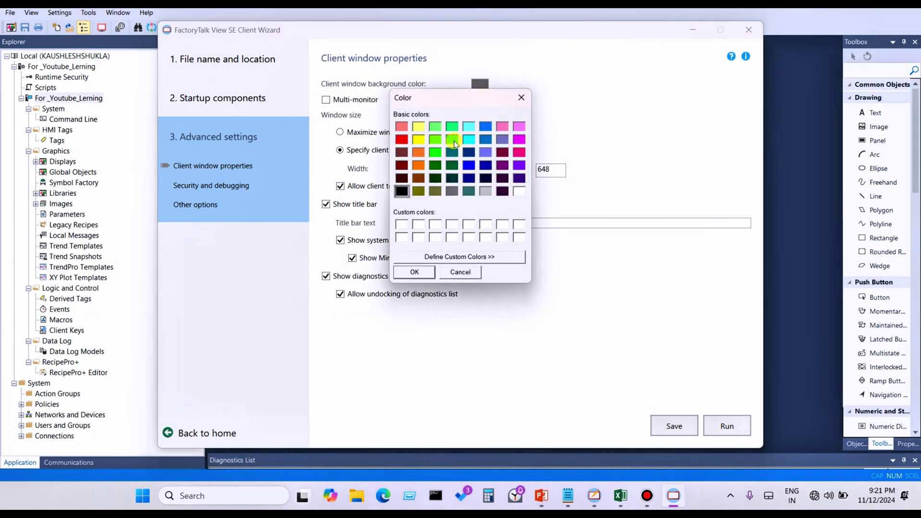
{"action": "left_click", "coordinate": [435, 166]}
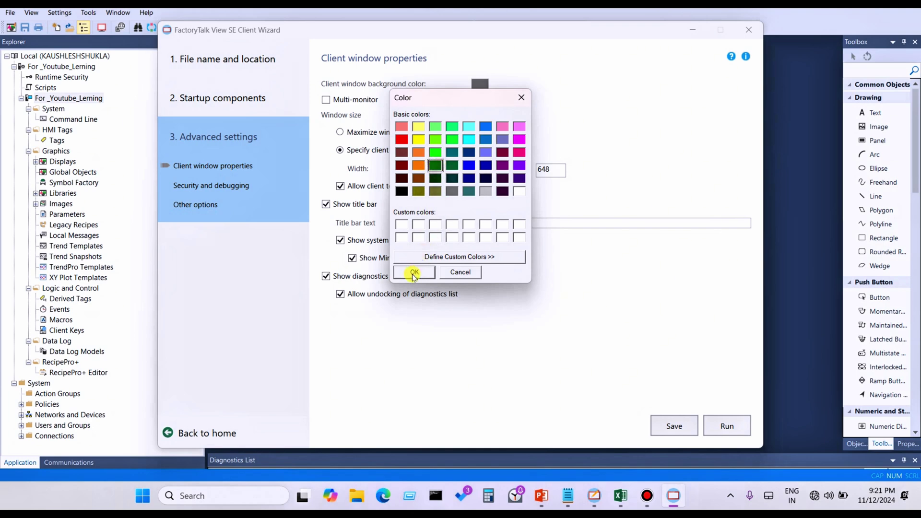
{"action": "left_click", "coordinate": [448, 255]}
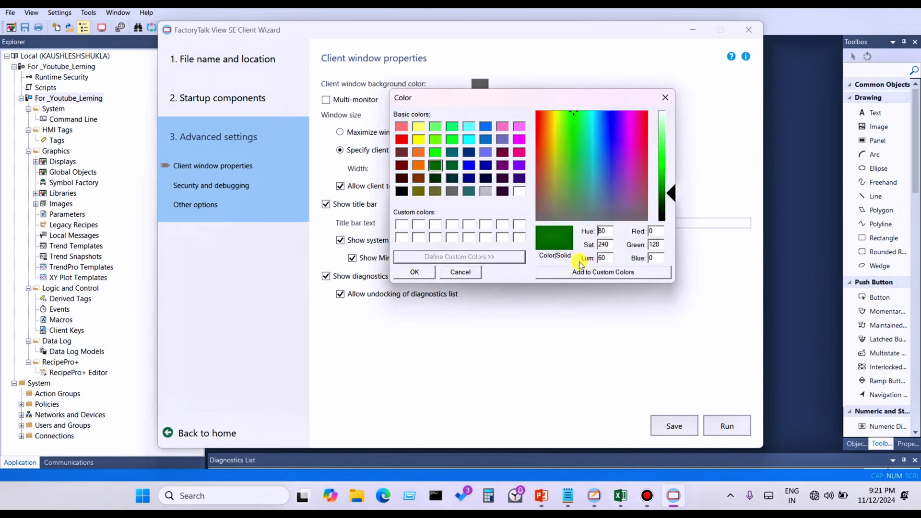
{"action": "left_click", "coordinate": [665, 97]}
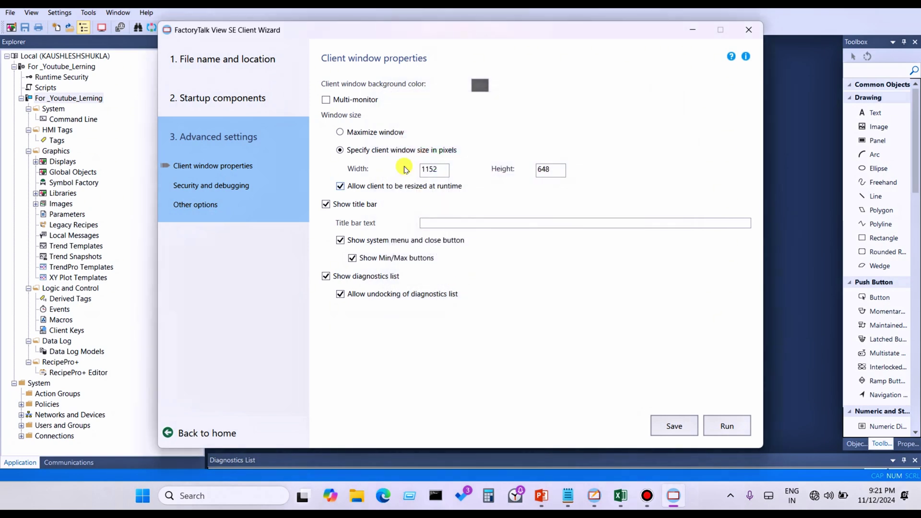
- Set the client window background color to the basic dark green
{"action": "left_click", "coordinate": [478, 85]}
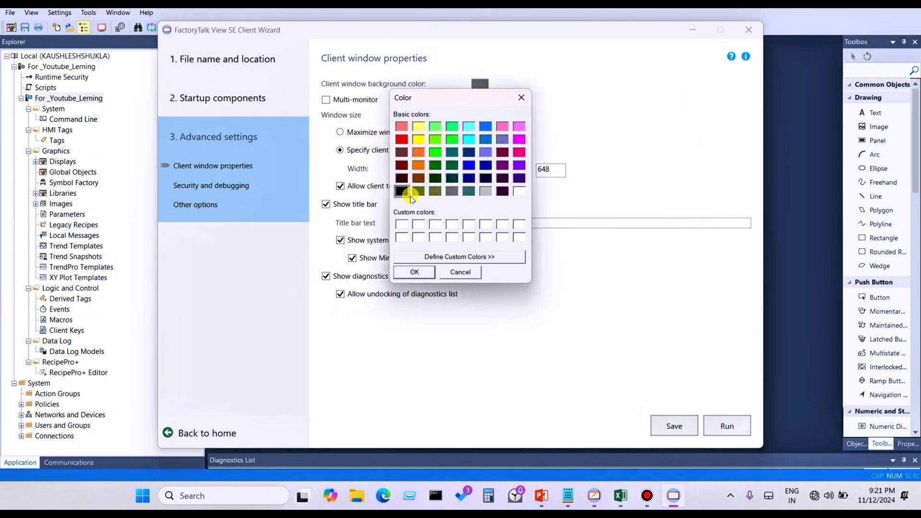
{"action": "left_click", "coordinate": [435, 165]}
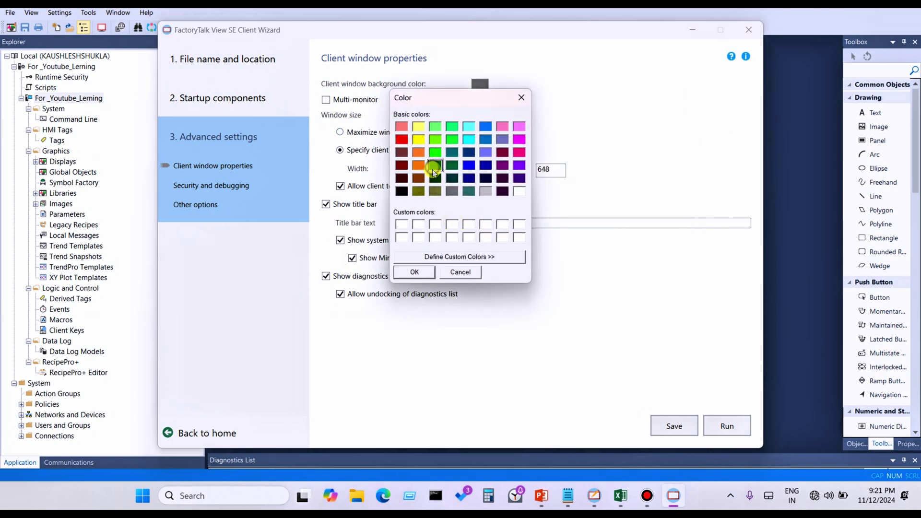
{"action": "left_click", "coordinate": [423, 274]}
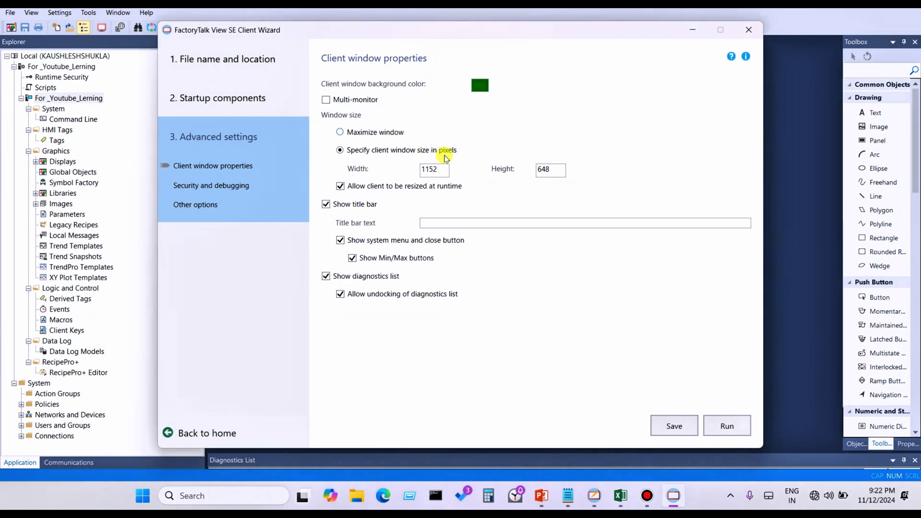
{"action": "left_click", "coordinate": [438, 171]}
{"action": "left_click", "coordinate": [555, 170]}
{"action": "left_click", "coordinate": [567, 495]}
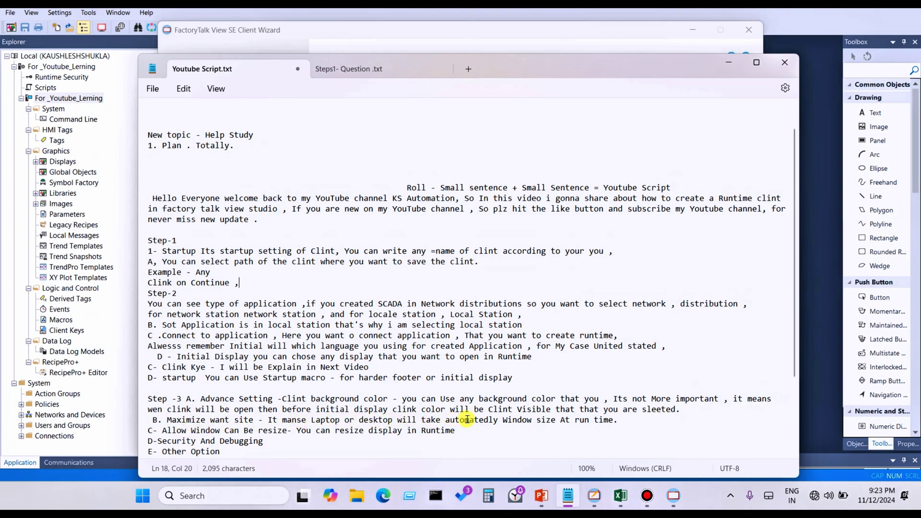
{"action": "scroll", "coordinate": [413, 421], "scroll_direction": "down", "scroll_amount": 2}
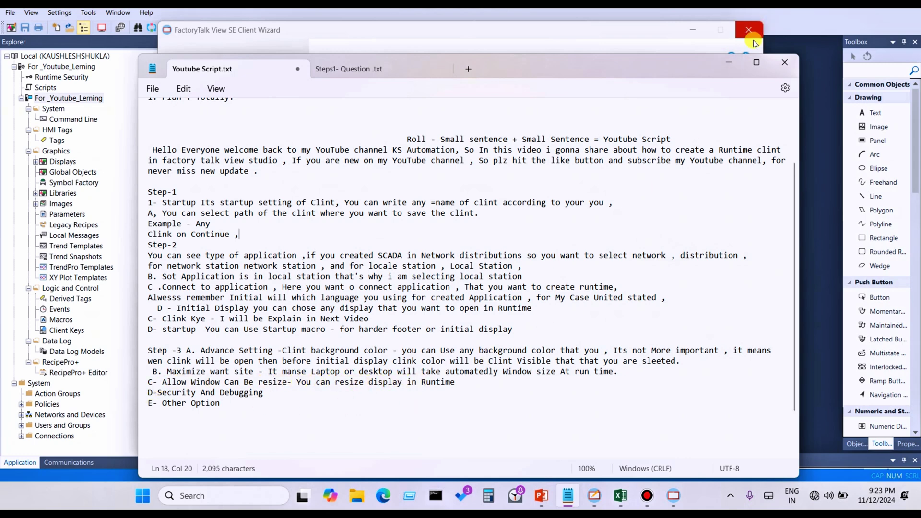
{"action": "left_click", "coordinate": [728, 62]}
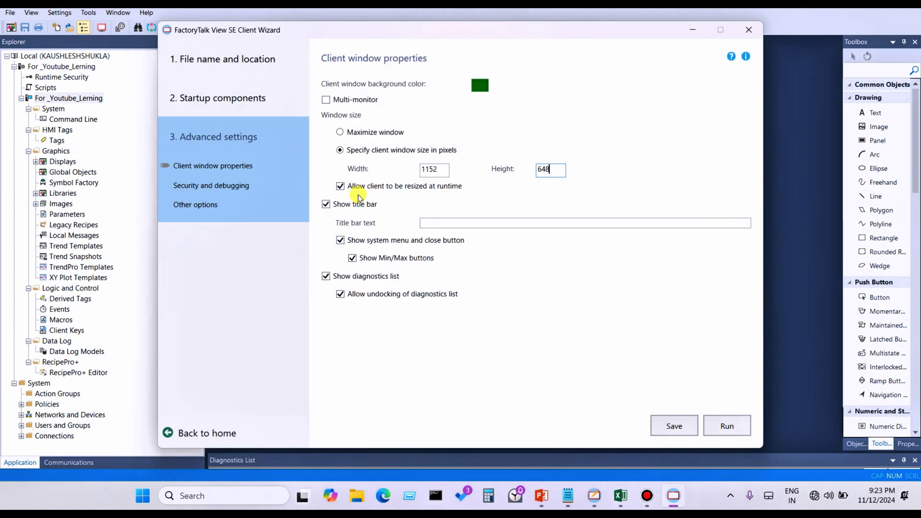
- Set the client window size to maximized and disallow resizing the client at runtime
{"action": "left_click", "coordinate": [358, 135]}
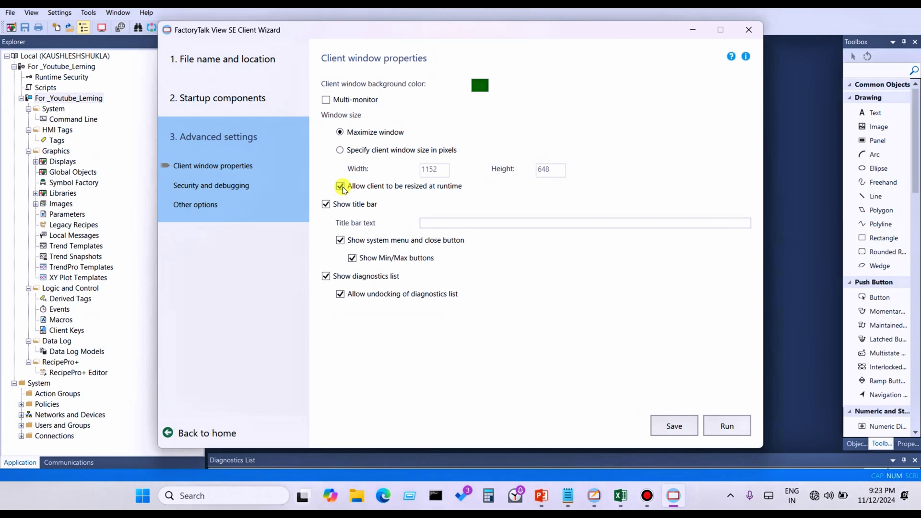
{"action": "left_click", "coordinate": [341, 188]}
{"action": "left_click", "coordinate": [326, 204]}
{"action": "left_click", "coordinate": [327, 205]}
{"action": "left_click", "coordinate": [341, 241]}
{"action": "left_click", "coordinate": [340, 240]}
{"action": "left_click", "coordinate": [353, 260]}
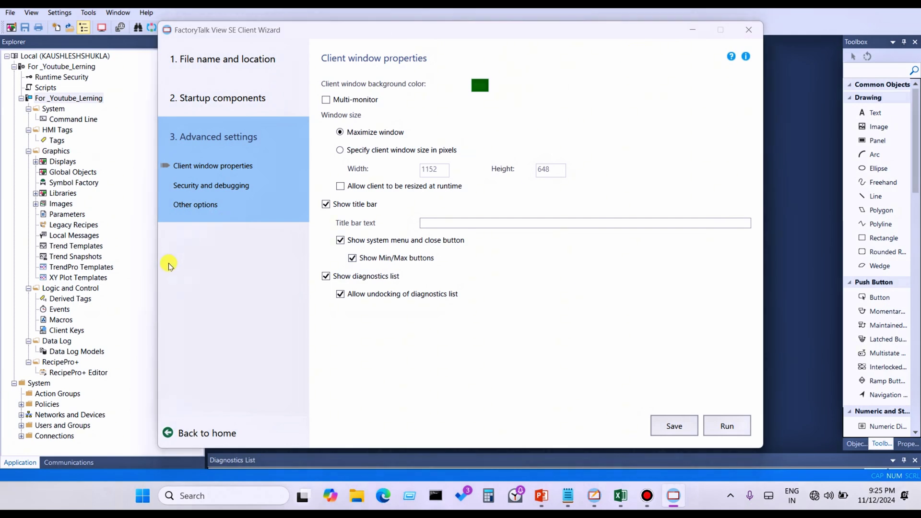
- Turn off the title bar for the client window
{"action": "left_click", "coordinate": [326, 204]}
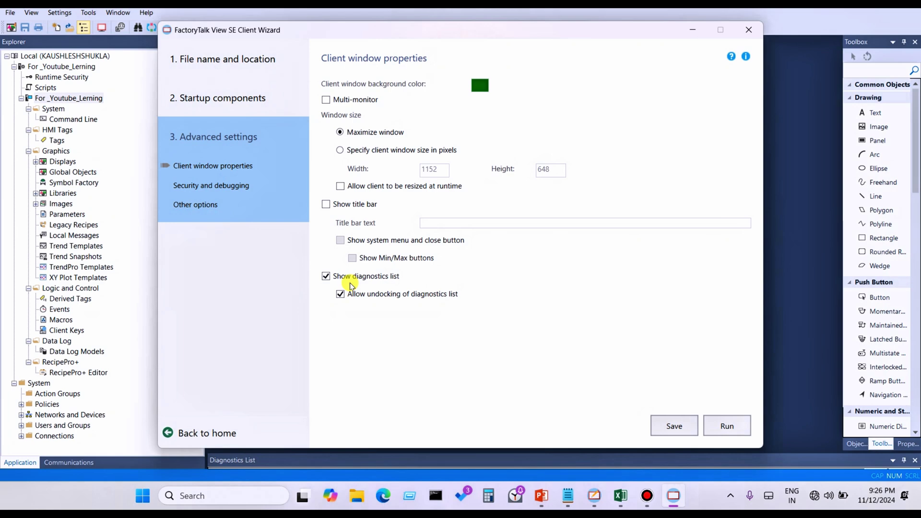
- Turn off the diagnostics list for the client window and disable auto logout in the security settings
{"action": "left_click", "coordinate": [326, 275]}
{"action": "left_click", "coordinate": [231, 187]}
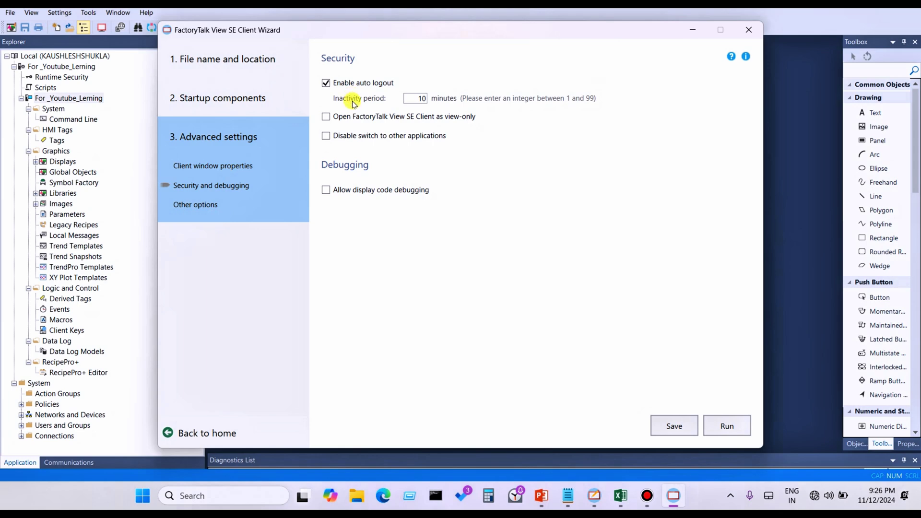
{"action": "left_click", "coordinate": [326, 84]}
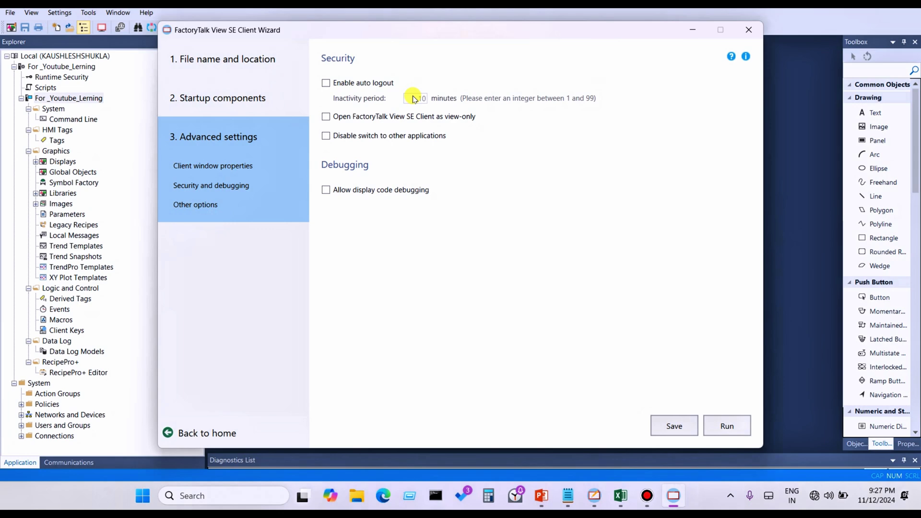
{"action": "left_click", "coordinate": [327, 84]}
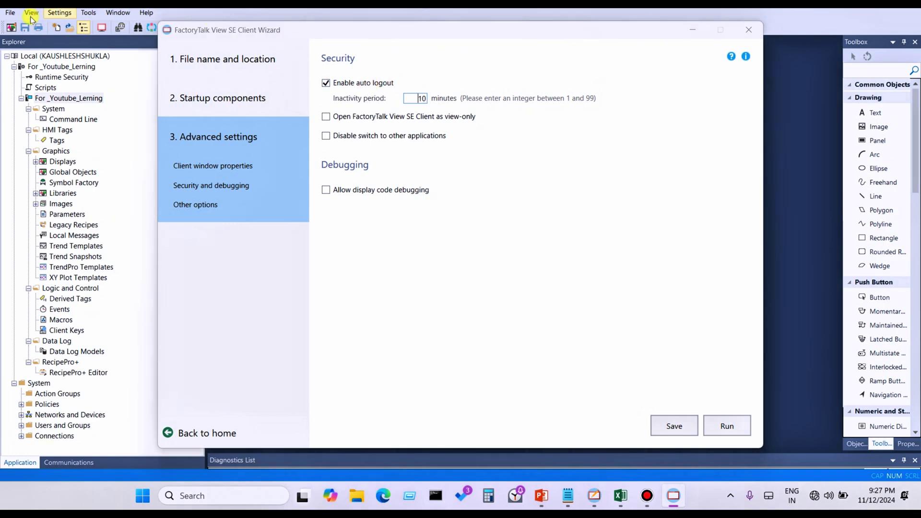
{"action": "left_click", "coordinate": [327, 84]}
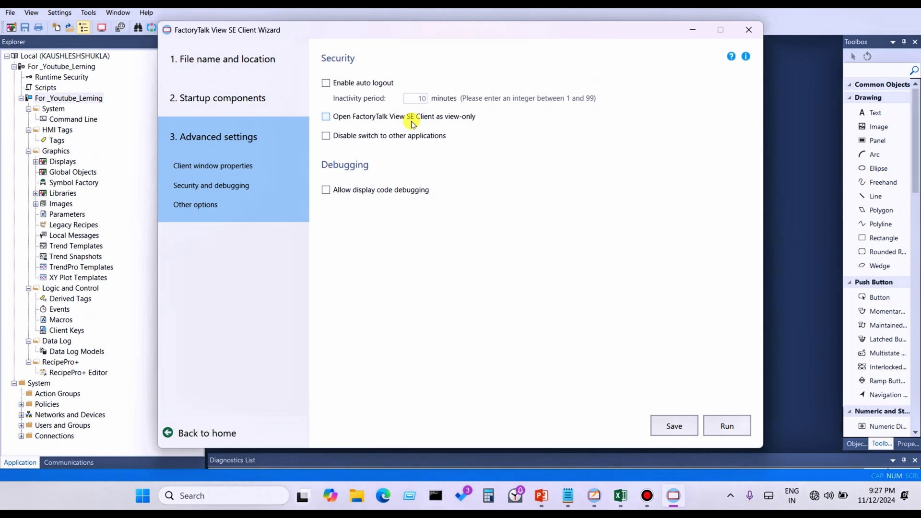
{"action": "left_click", "coordinate": [327, 120]}
{"action": "left_click", "coordinate": [326, 120]}
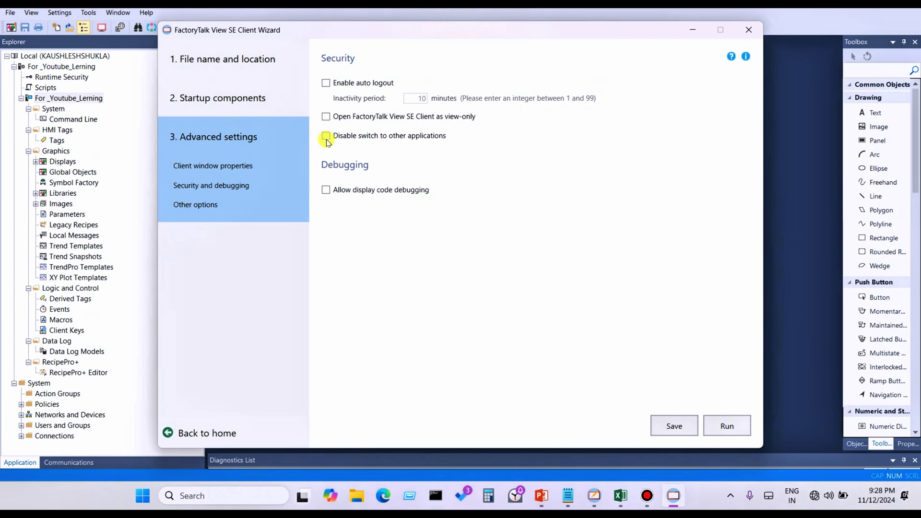
{"action": "left_click", "coordinate": [326, 138]}
{"action": "left_click", "coordinate": [361, 139]}
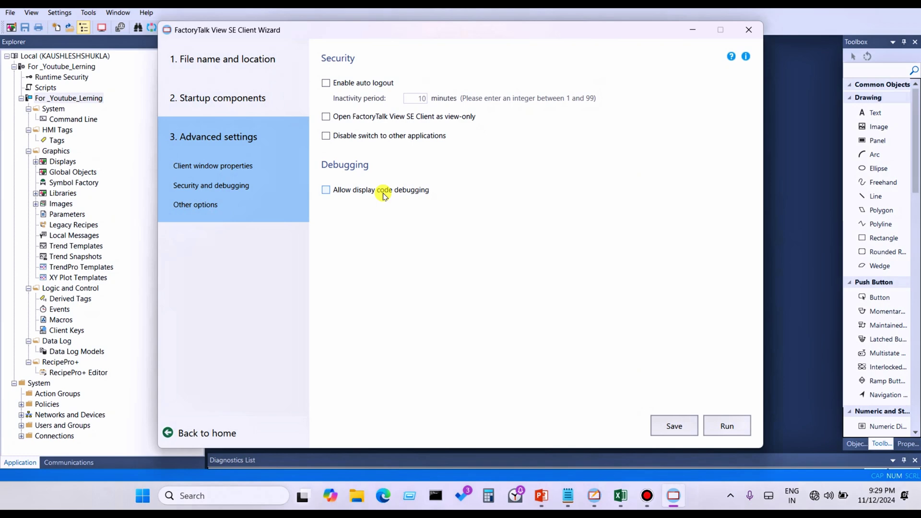
- Review the other advanced options against the notes in Youtube Script.txt and inspect the font sizes offered for the history list
{"action": "left_click", "coordinate": [199, 206]}
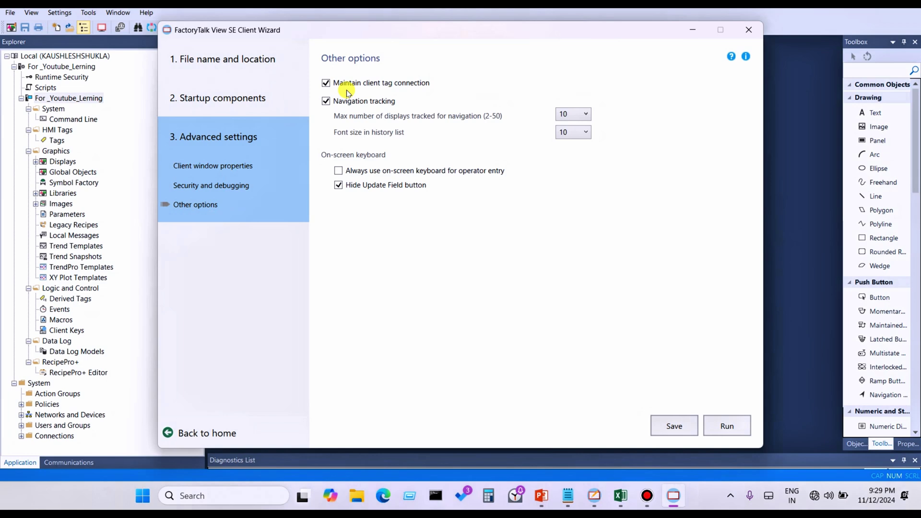
{"action": "left_click", "coordinate": [568, 495]}
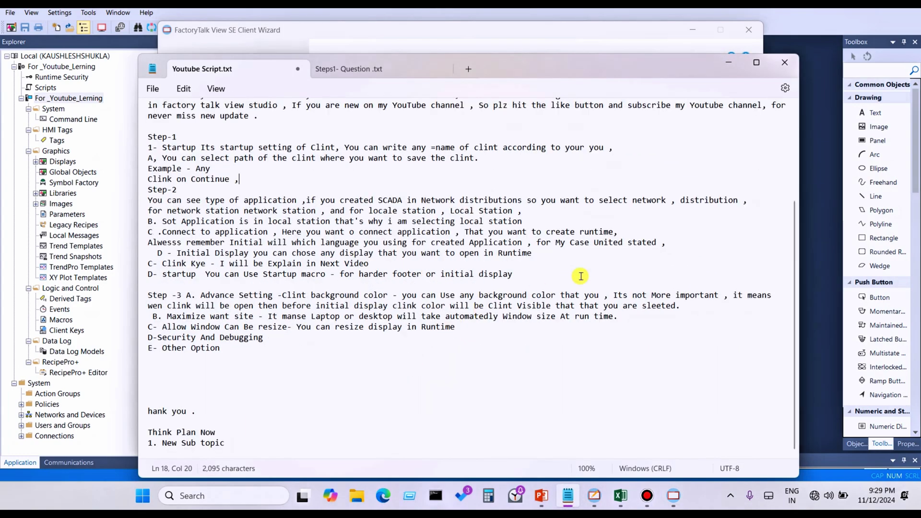
{"action": "left_click", "coordinate": [729, 63]}
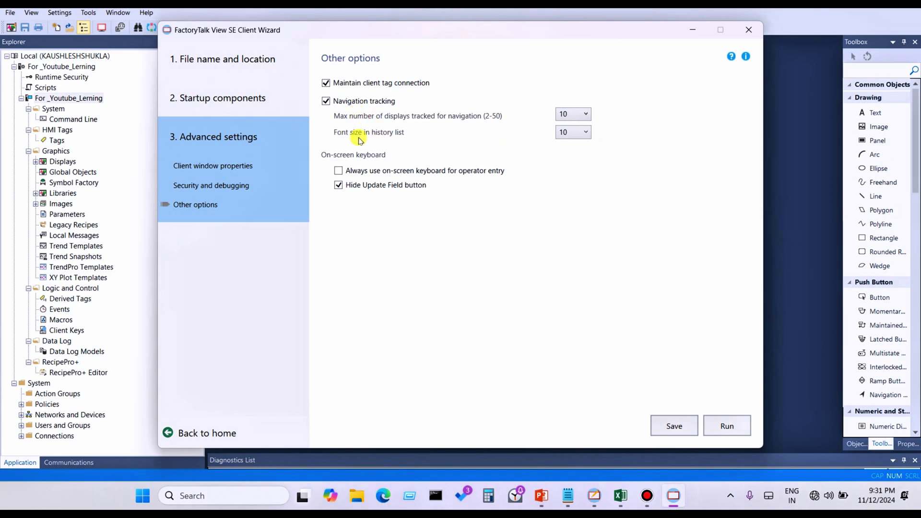
{"action": "left_click", "coordinate": [573, 132]}
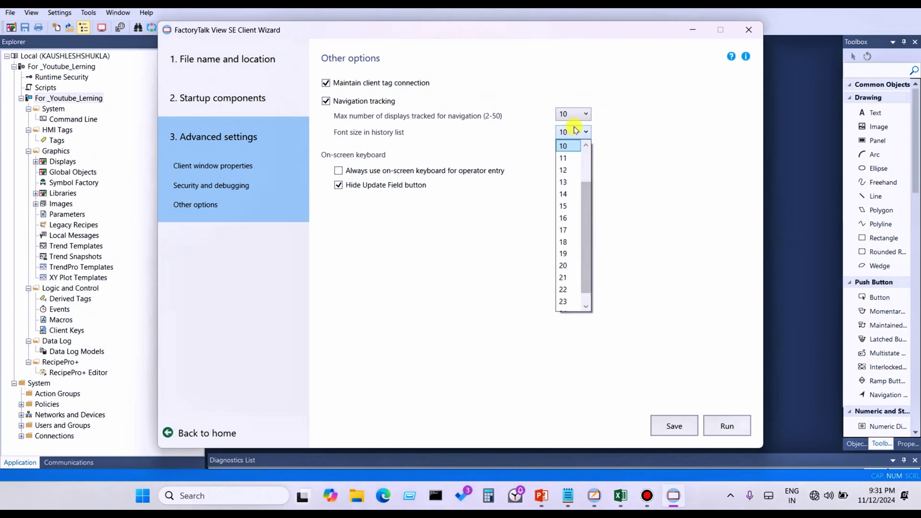
{"action": "left_click", "coordinate": [576, 130]}
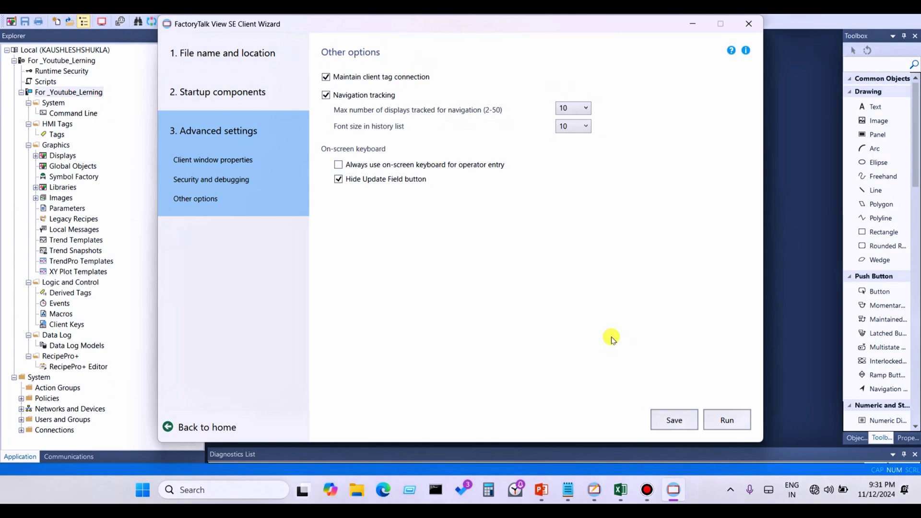
- Save the client configuration and run the SE Client
{"action": "left_click", "coordinate": [672, 420]}
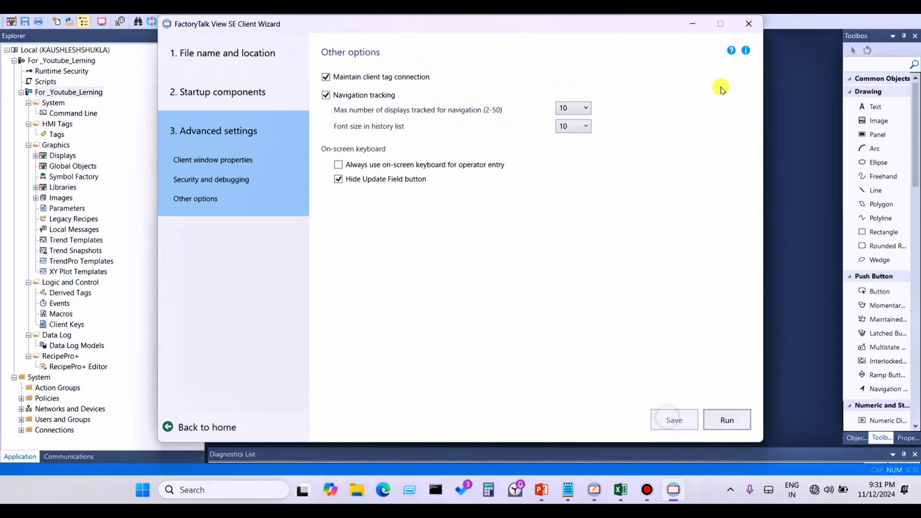
{"action": "left_click", "coordinate": [729, 421]}
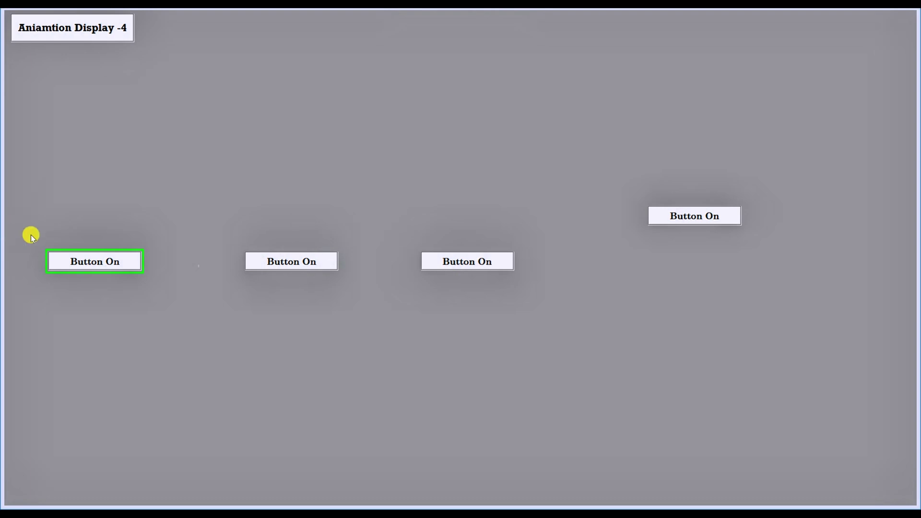
- Test the second Button On of Aniamtion Display -4 and cycle repeatedly through the animation displays in the running client
{"action": "left_click", "coordinate": [256, 263]}
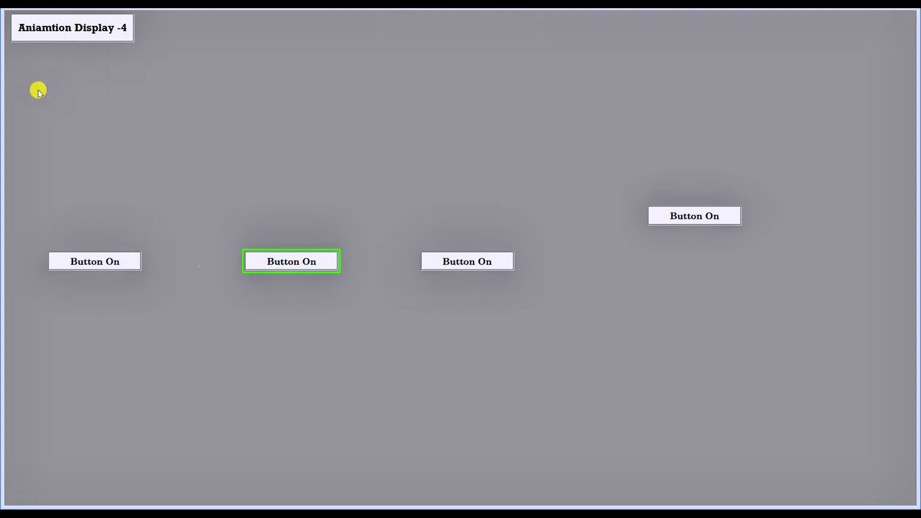
{"action": "left_click", "coordinate": [90, 29]}
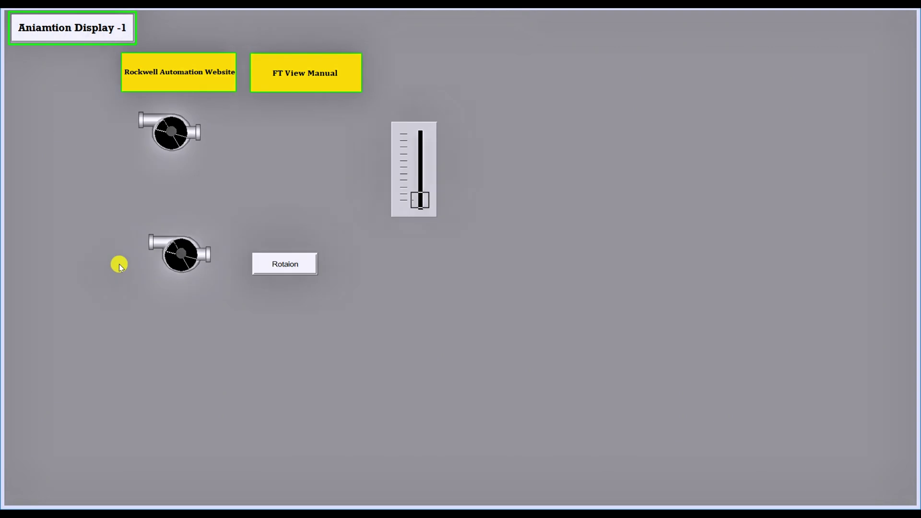
{"action": "left_click", "coordinate": [68, 32]}
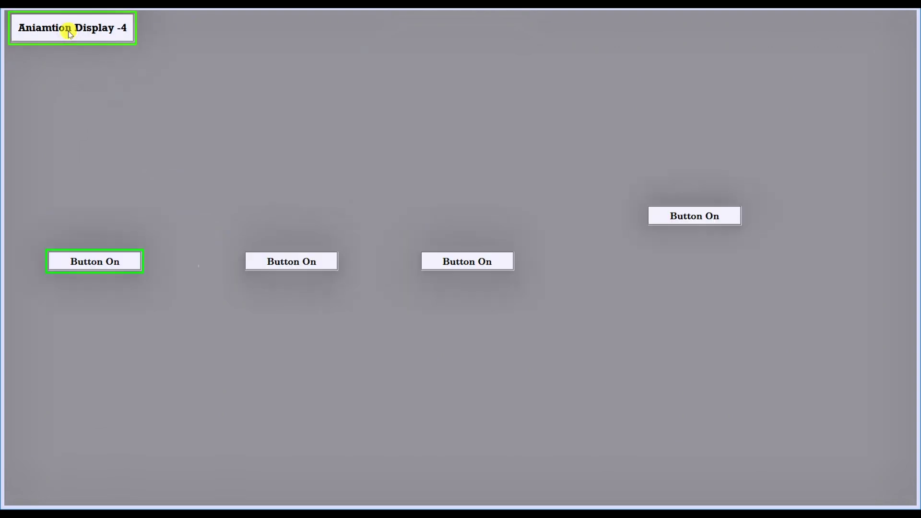
{"action": "left_click", "coordinate": [69, 32]}
{"action": "left_click", "coordinate": [68, 30]}
{"action": "left_click", "coordinate": [53, 23]}
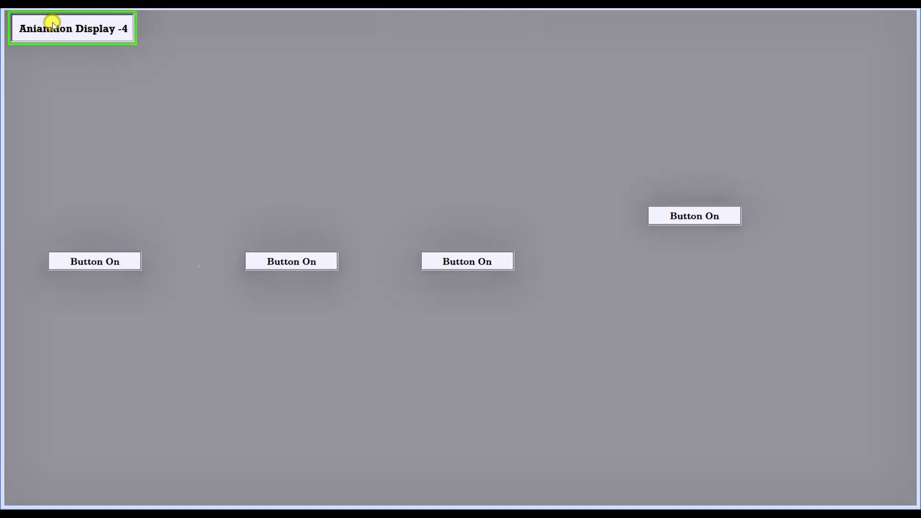
{"action": "left_click", "coordinate": [53, 23]}
{"action": "left_click", "coordinate": [53, 23]}
{"action": "left_click", "coordinate": [53, 22]}
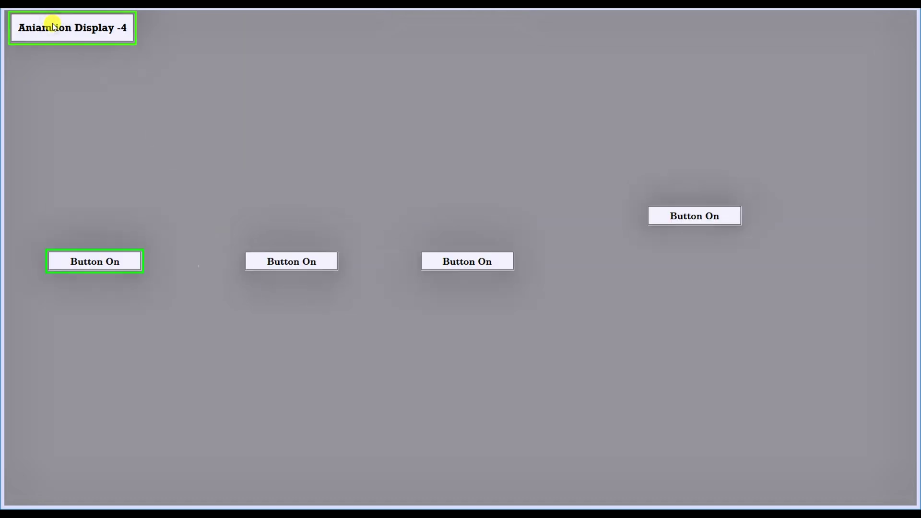
- Go to Aniamtion Display -1 and raise its vertical slider to about the upper third of the scale
{"action": "left_click", "coordinate": [53, 23]}
{"action": "left_click_drag", "start_coordinate": [420, 200], "coordinate": [426, 150]}
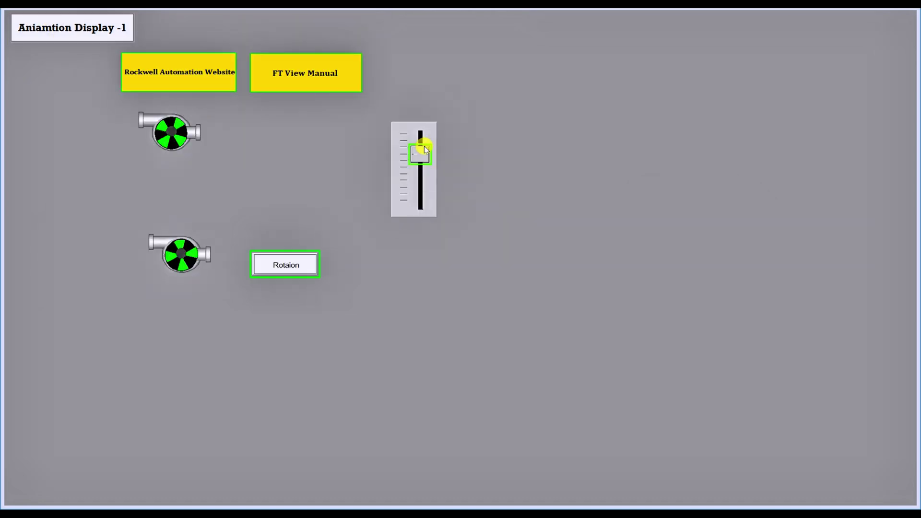